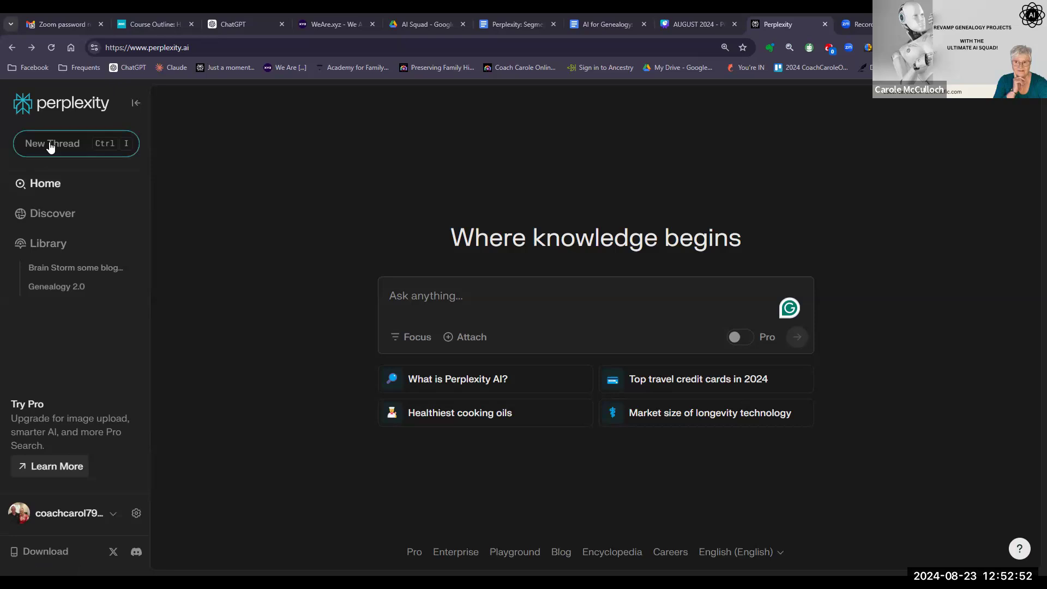
# Browse the featured articles in the Discover feed
pyautogui.click(49, 215)
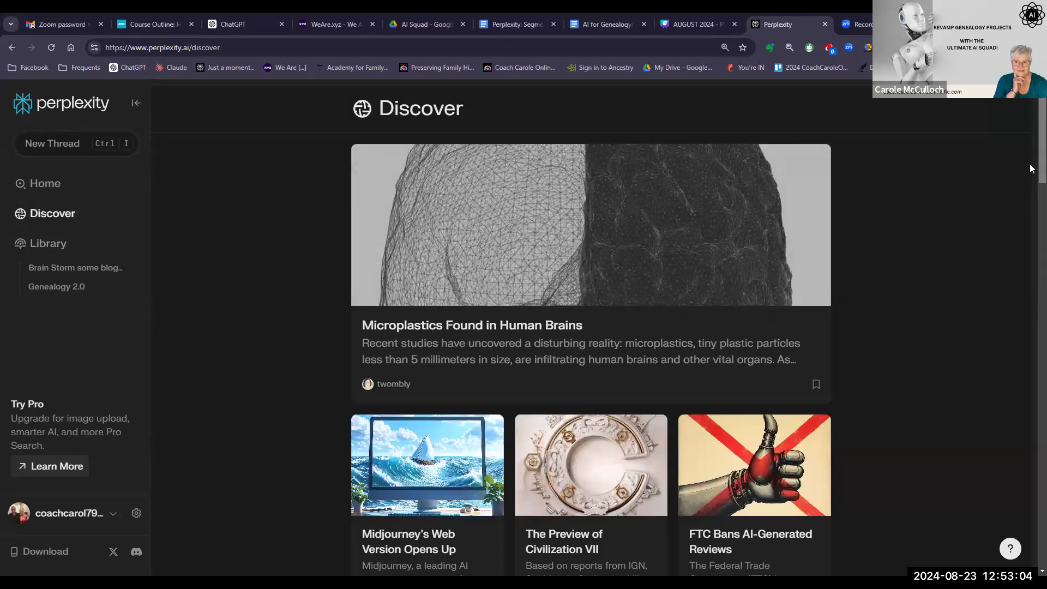
pyautogui.scroll(-2, 1030, 190)
pyautogui.moveTo(1029, 194); pyautogui.dragTo(1030, 149)
# In the library, add the thread about how 23 and me analyses DNA results to the Latest AI News collection
pyautogui.click(47, 247)
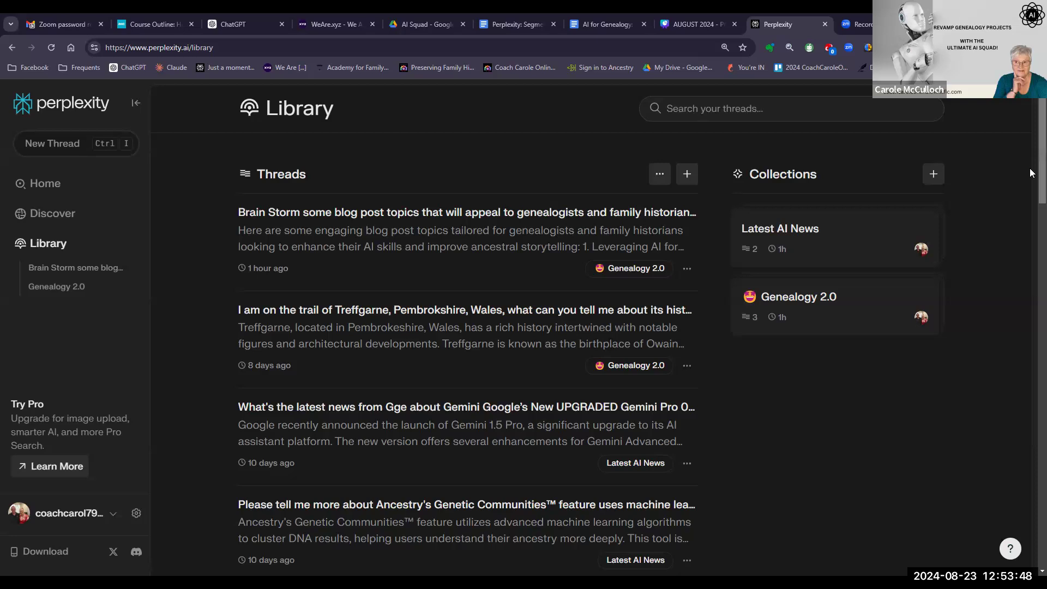
pyautogui.scroll(-2, 1029, 169)
pyautogui.scroll(-3, 1029, 205)
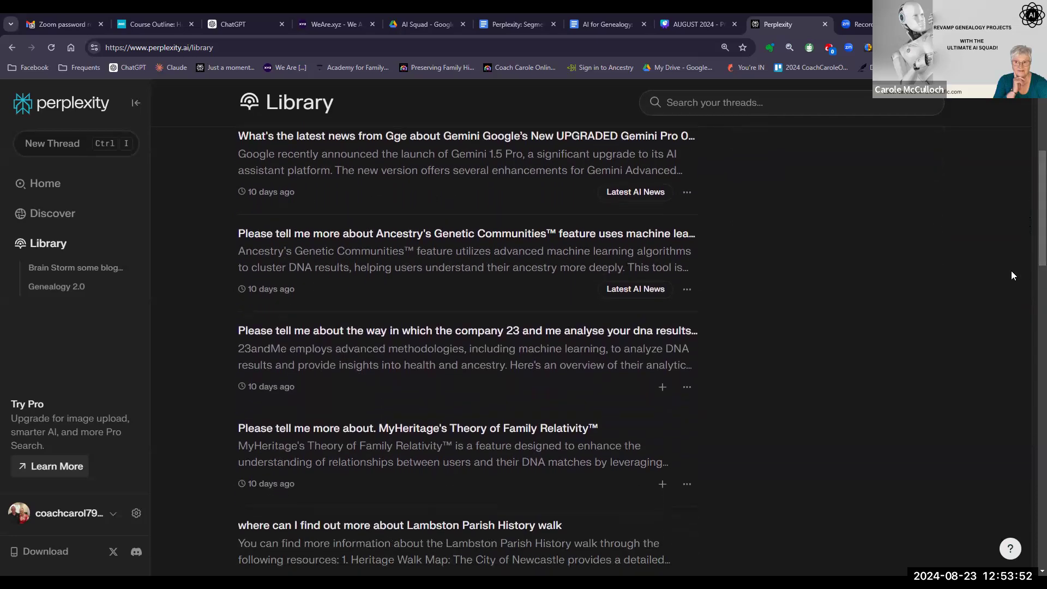
pyautogui.click(662, 388)
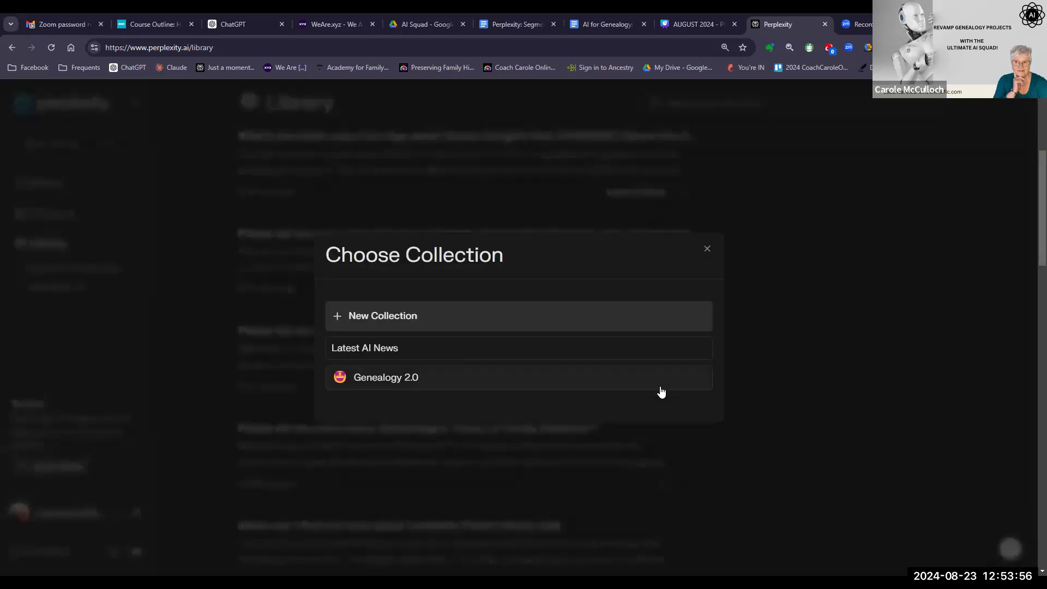
pyautogui.click(374, 349)
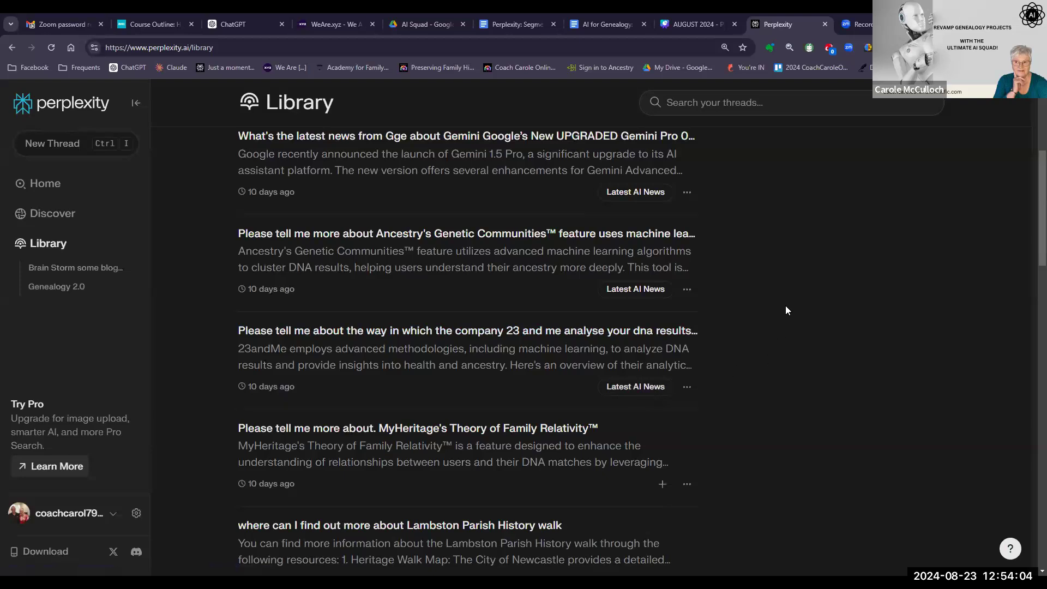
# Start a new collection in the library and title it "Family History Discoveries"
pyautogui.scroll(5, 785, 306)
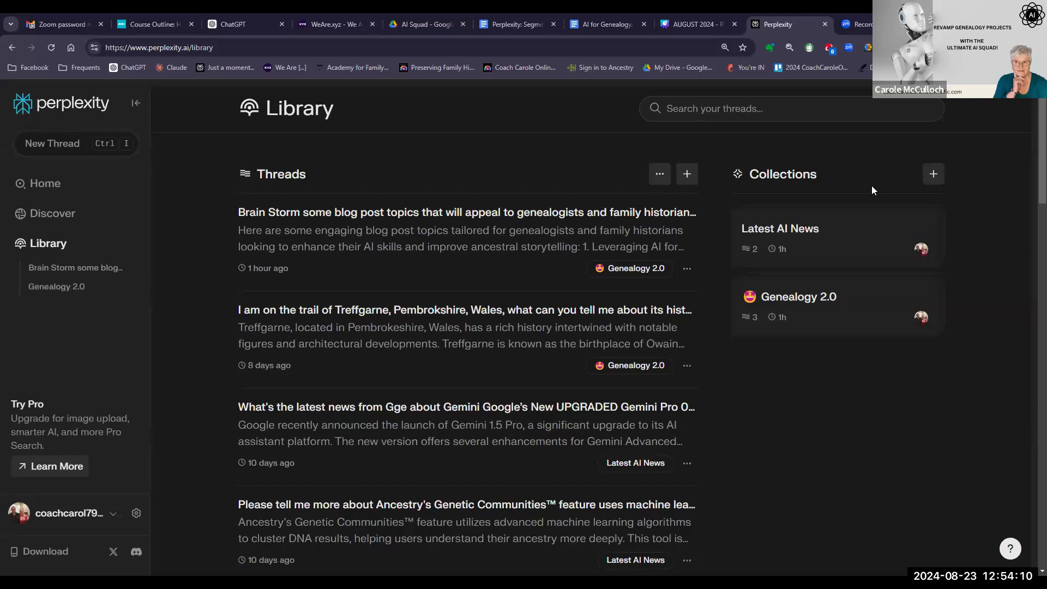
pyautogui.click(933, 176)
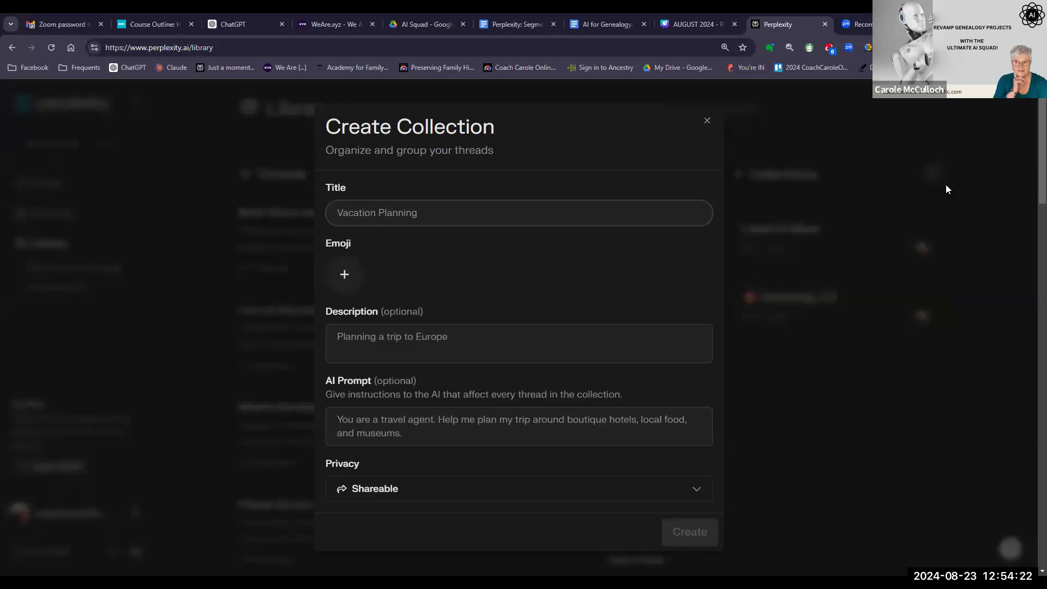
pyautogui.write('Fam')
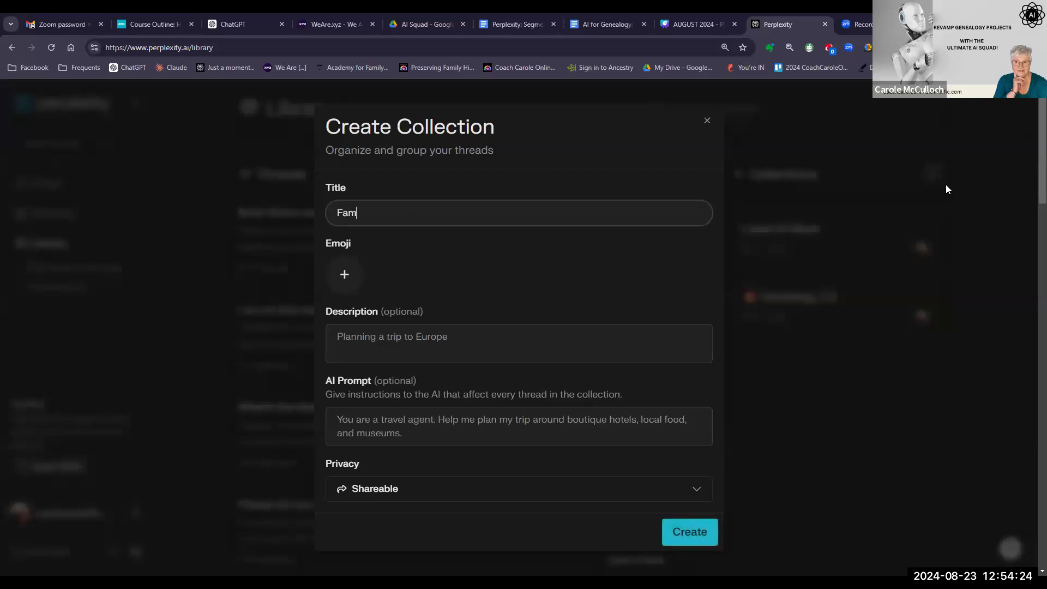
pyautogui.write('ily History Discoveries')
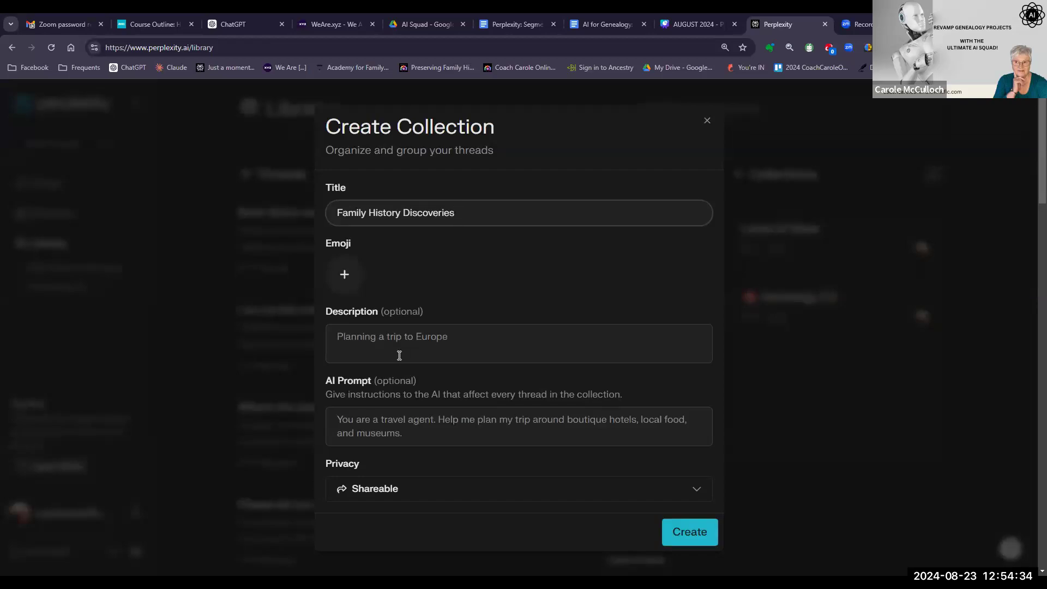
# Describe the collection as "results of my research with perplexity for my ancestral searches" and set its AI prompt to "You are a skilled genealogist"
pyautogui.click(346, 344)
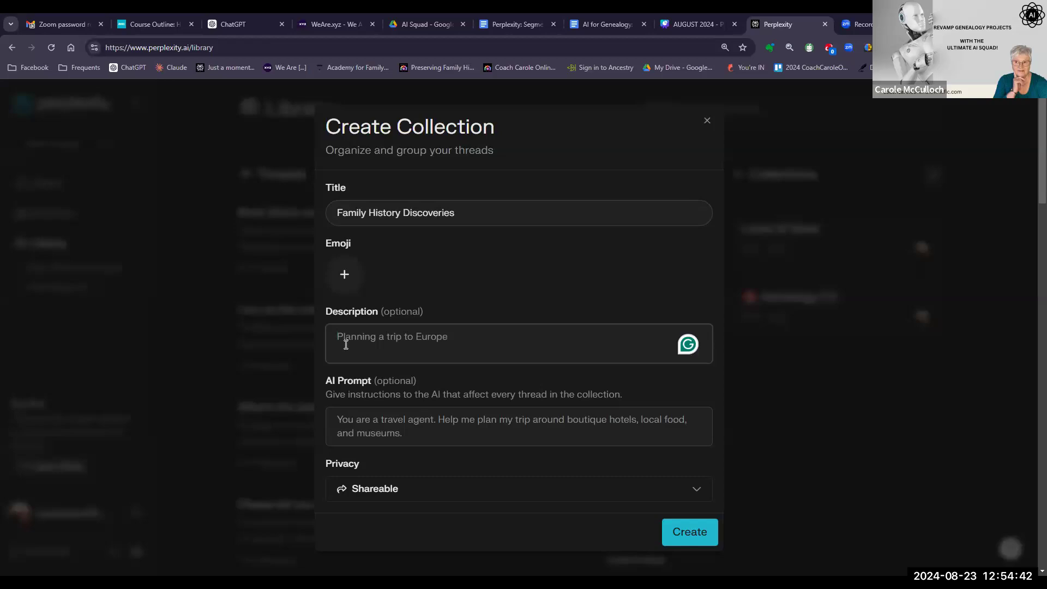
pyautogui.write('re')
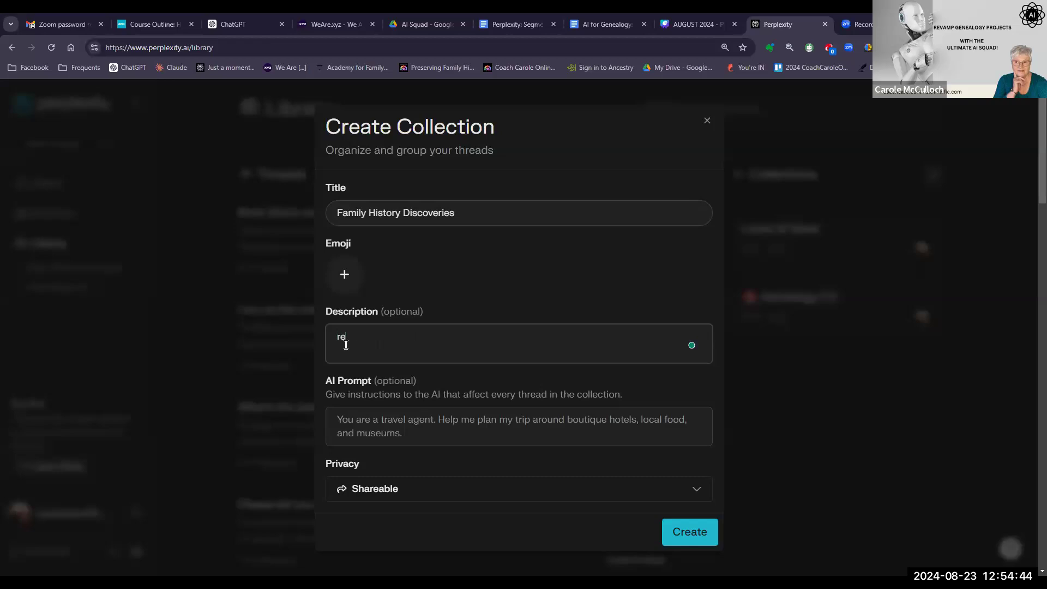
pyautogui.write('sults of my research with')
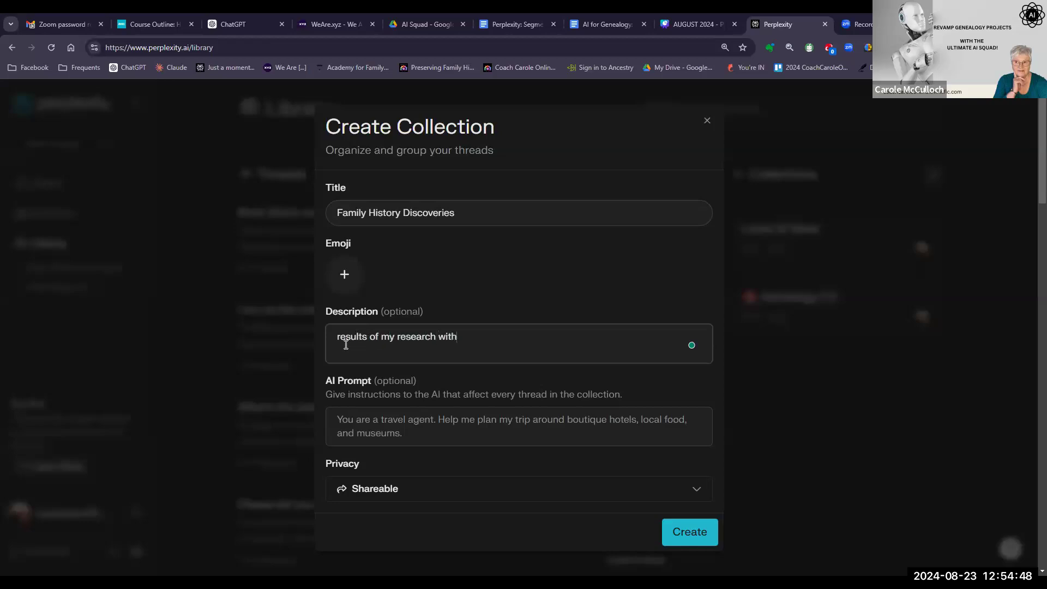
pyautogui.write(' perplexity for my ancest')
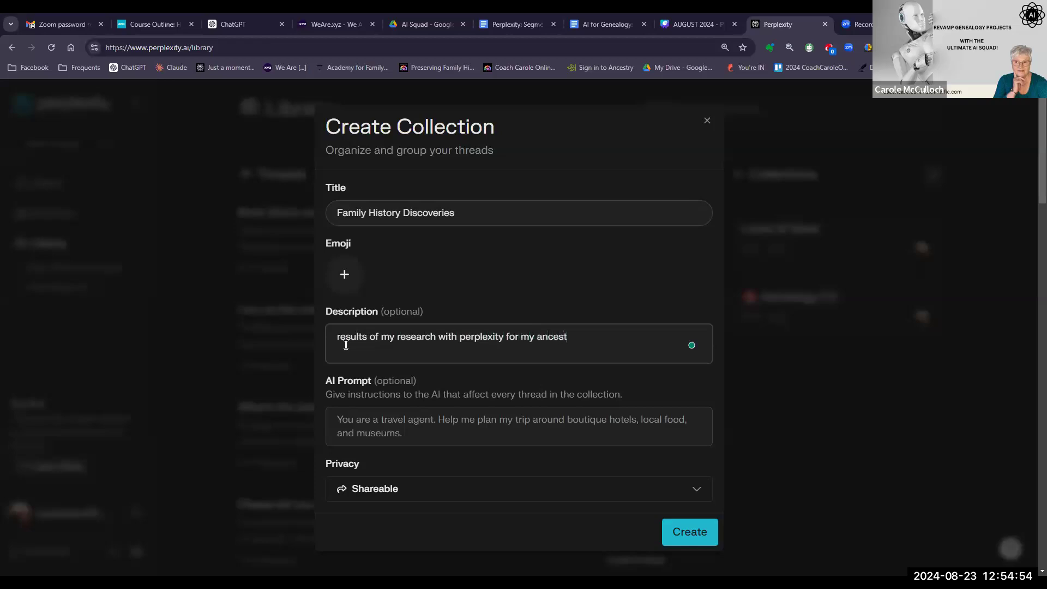
pyautogui.write('ral searches')
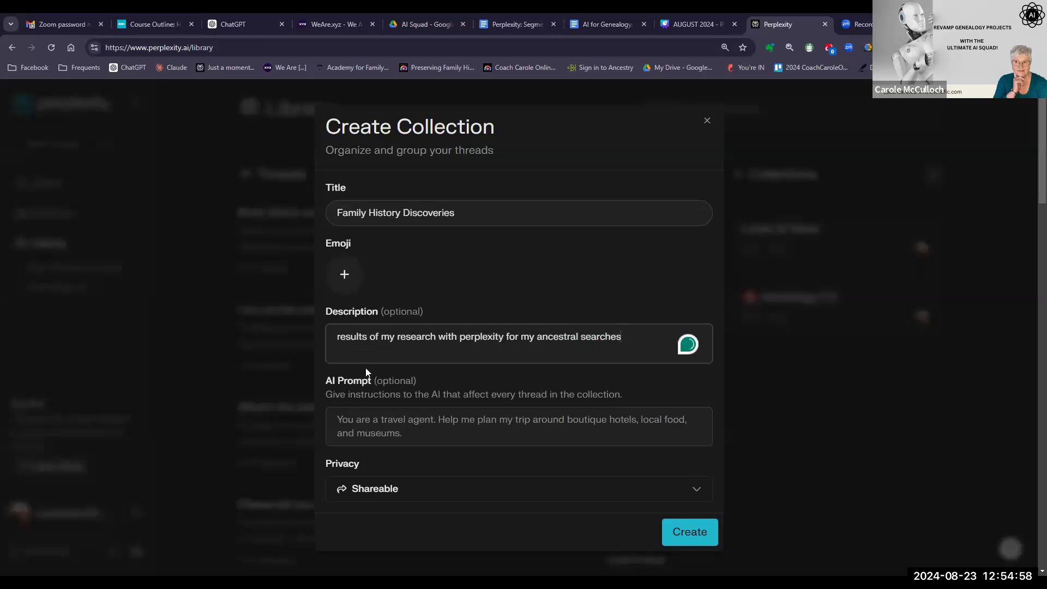
pyautogui.click(342, 421)
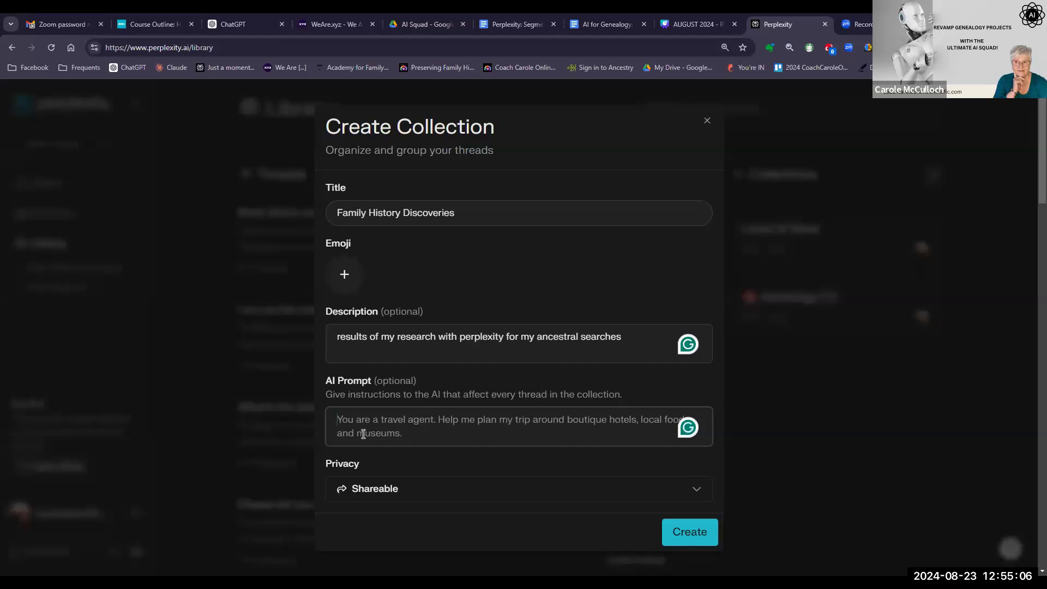
pyautogui.write('You are a skilled genealogist')
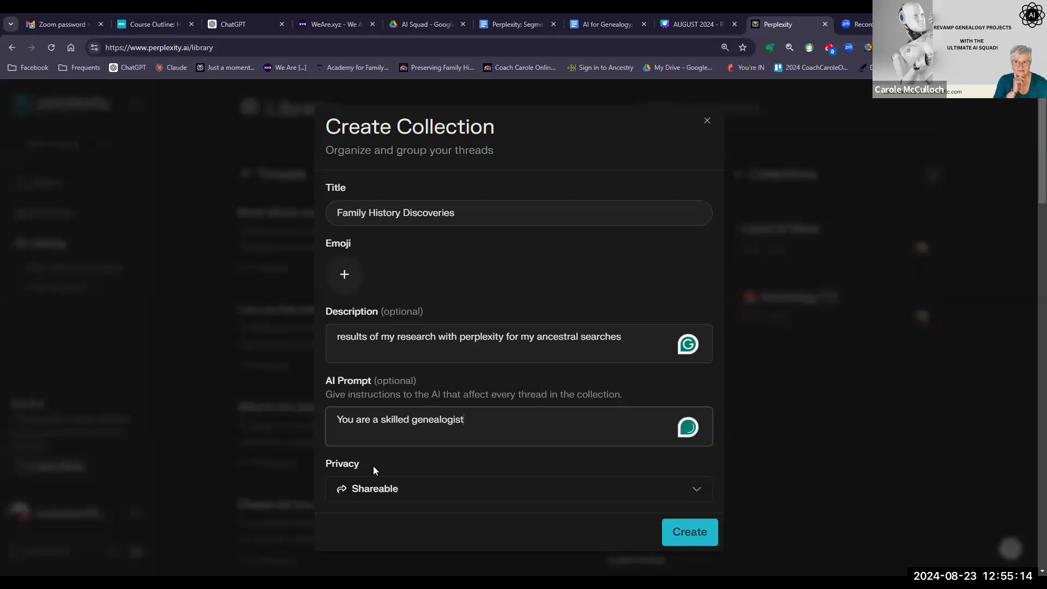
# Give the collection the unicorn emoji from Animals & Nature and create the collection
pyautogui.click(345, 274)
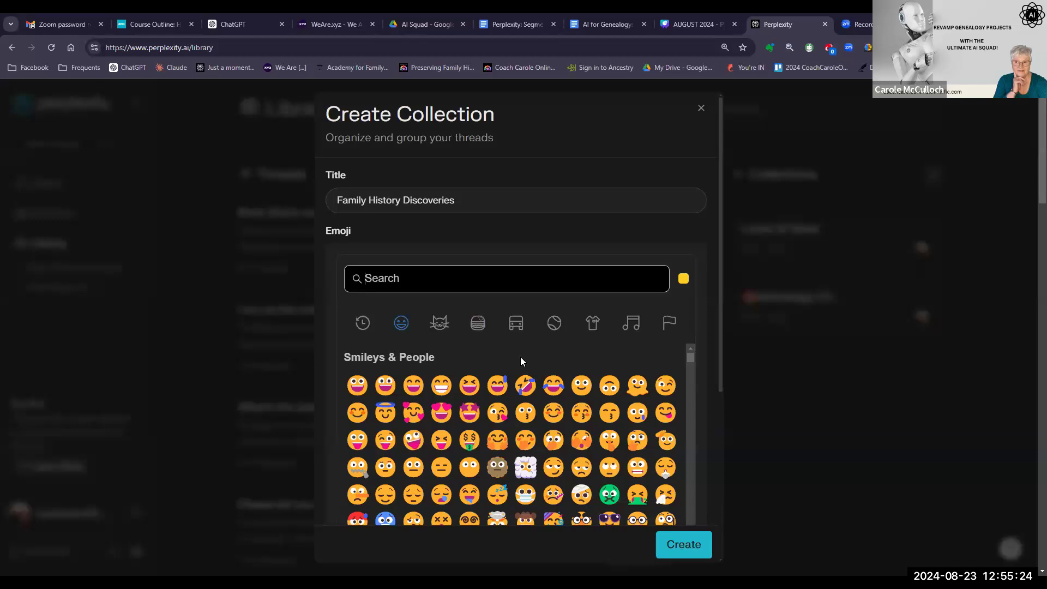
pyautogui.click(441, 325)
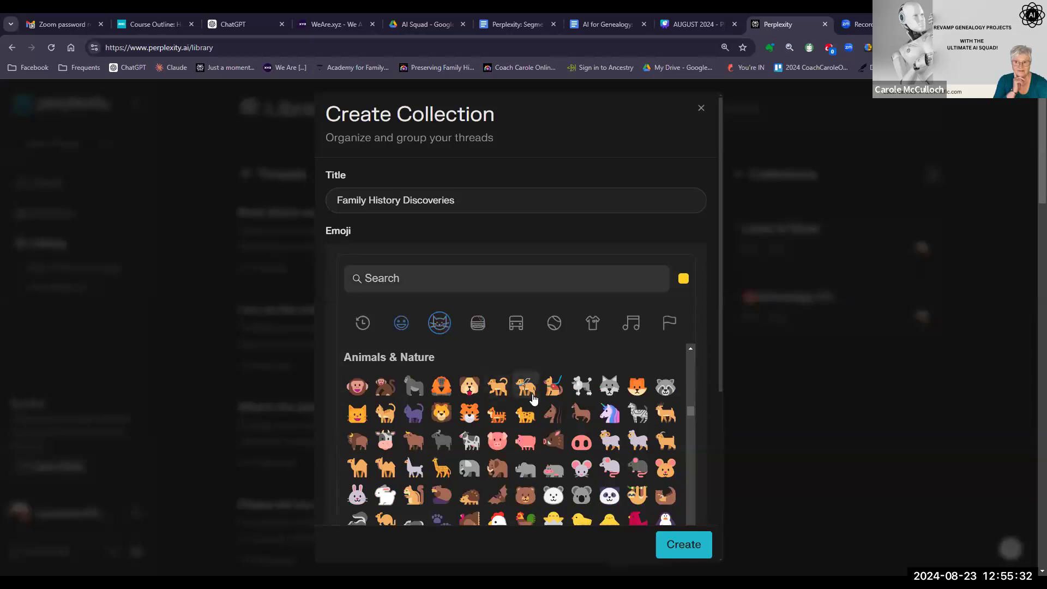
pyautogui.click(609, 414)
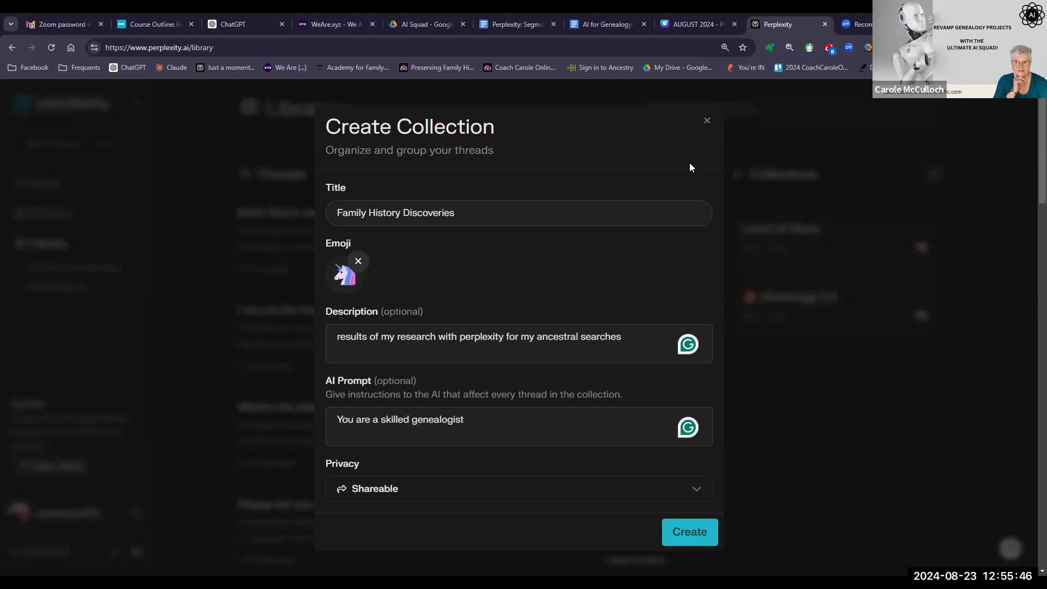
pyautogui.click(698, 530)
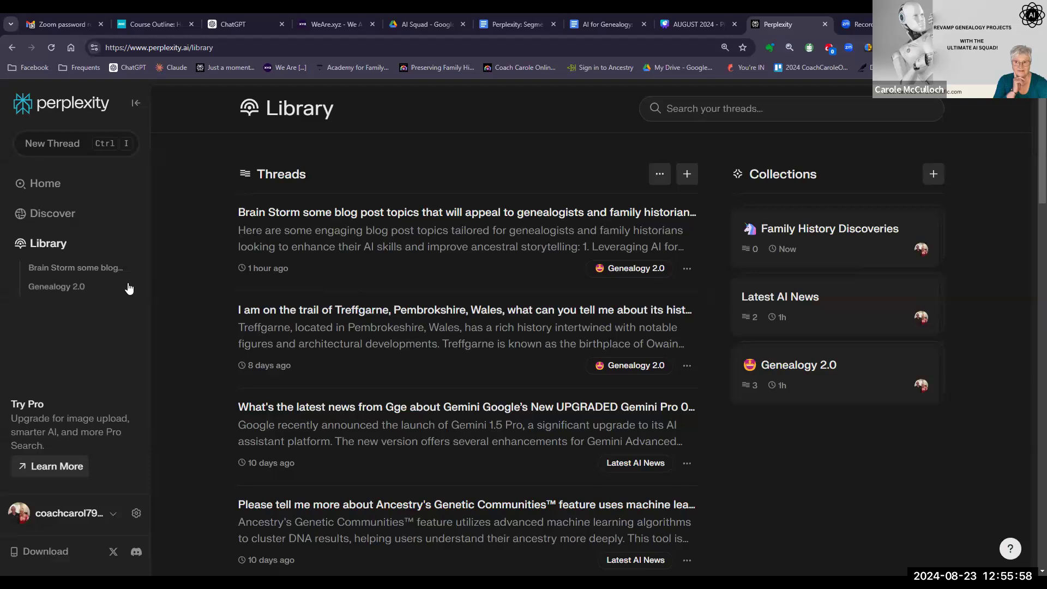
# Open the blog post brainstorming thread in the Genealogy 2.0 collection and examine its question and listed sources
pyautogui.click(60, 288)
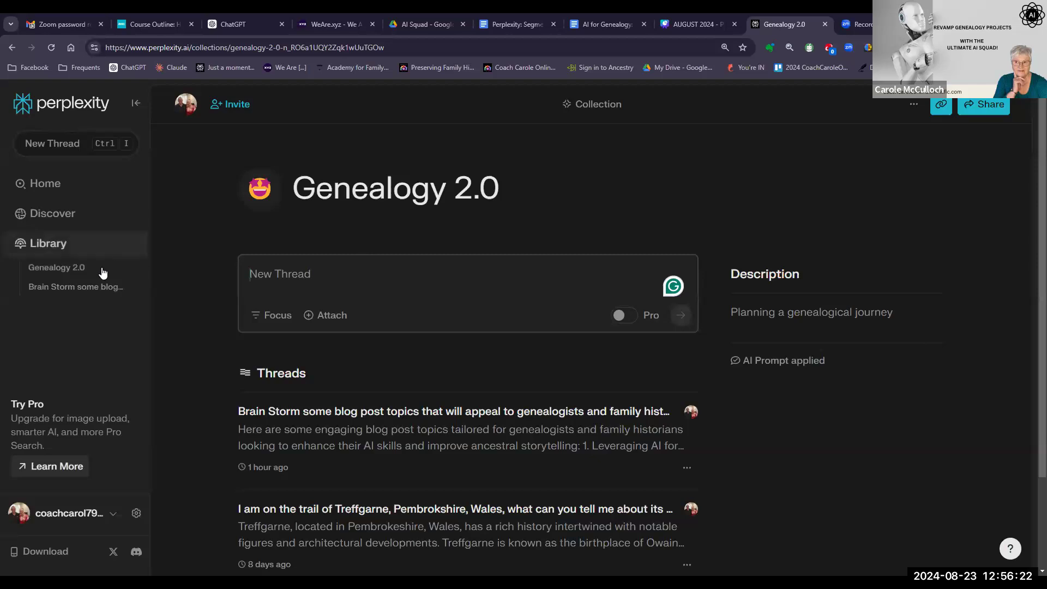
pyautogui.click(412, 414)
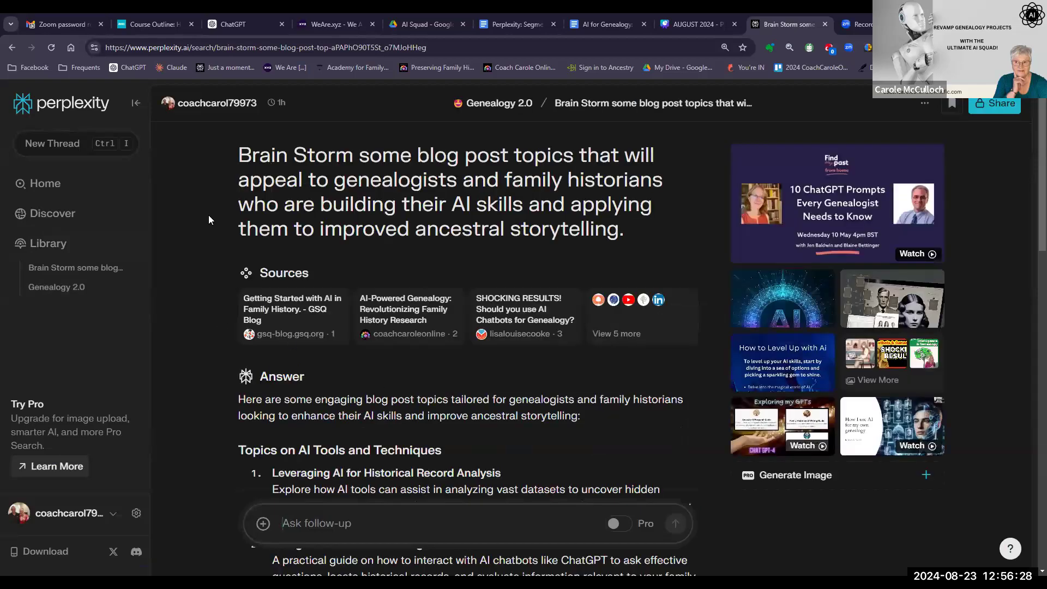
pyautogui.moveTo(236, 154); pyautogui.dragTo(621, 241)
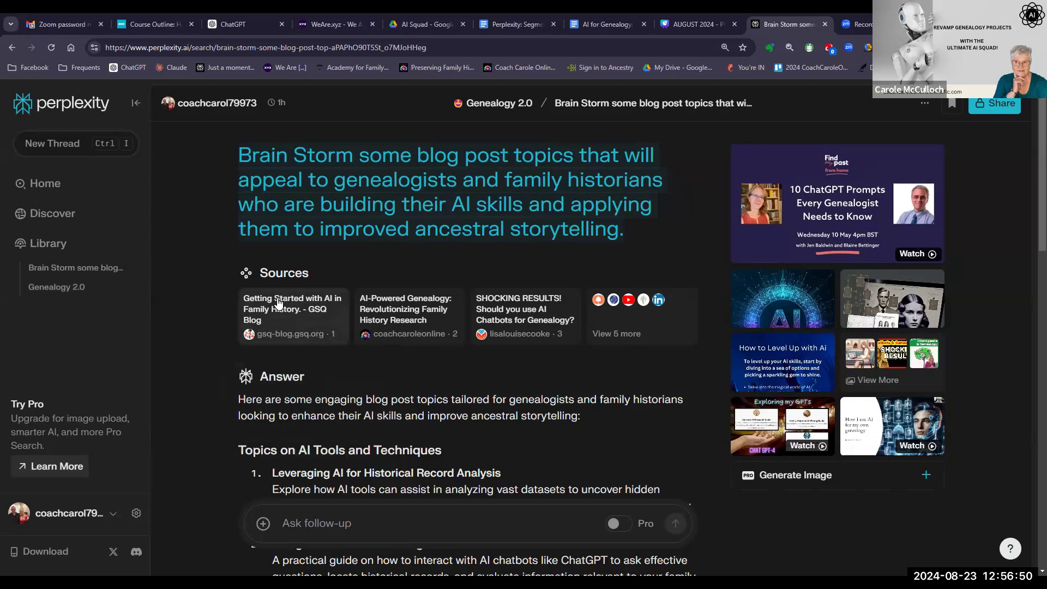
pyautogui.moveTo(278, 303)
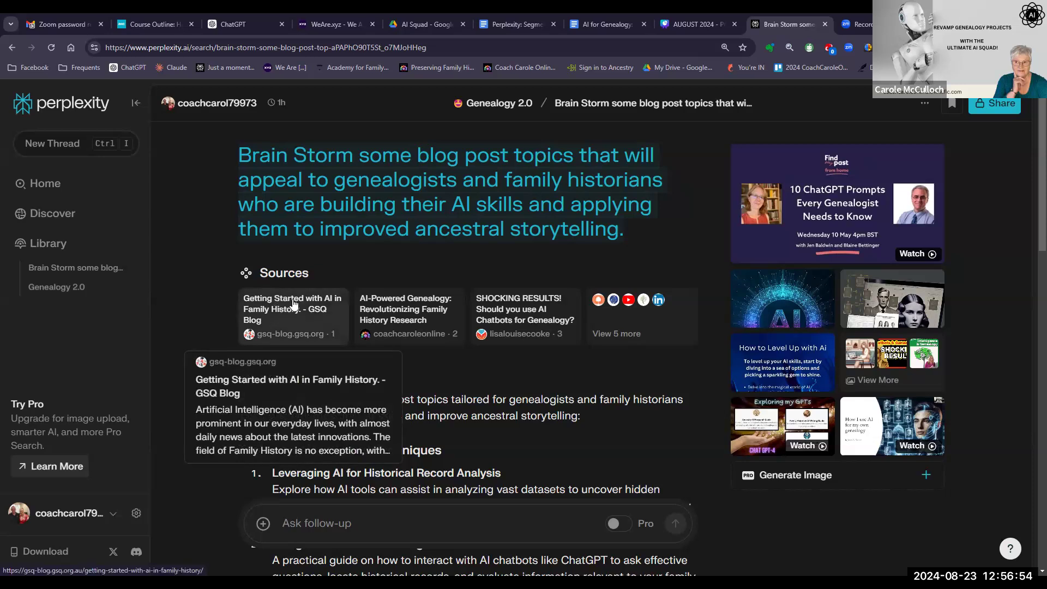
pyautogui.moveTo(400, 317)
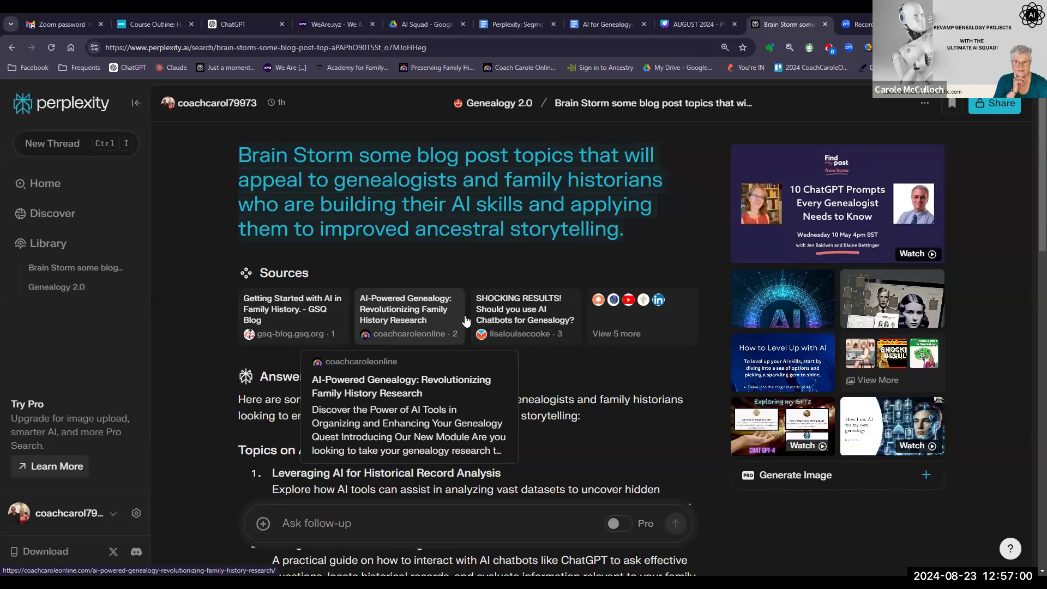
pyautogui.moveTo(506, 318)
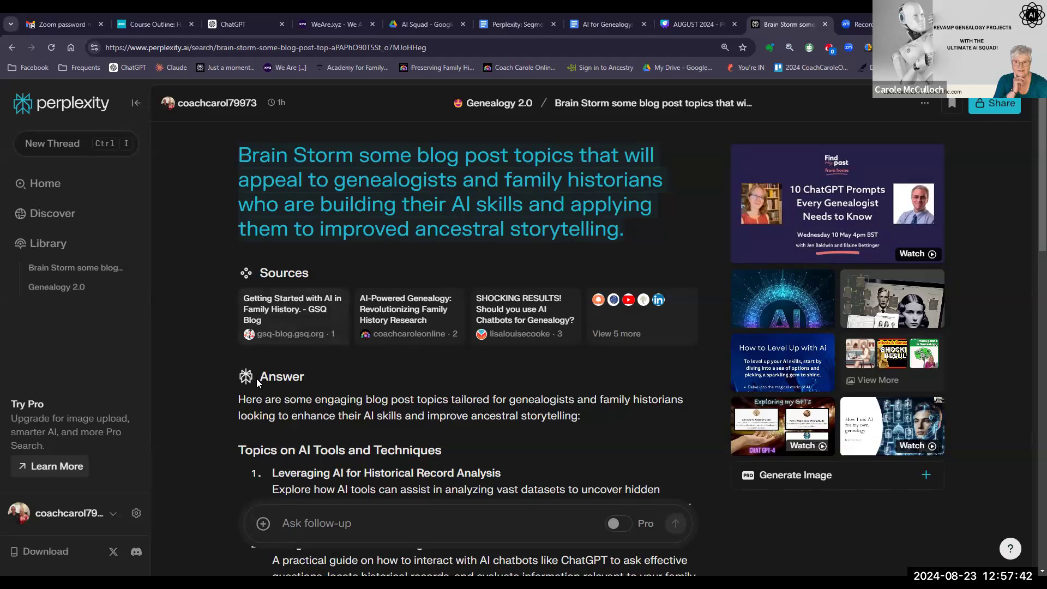
# Read the answer's introduction and the "Topics on AI Tools and Techniques" list, highlighting the headings about brick walls and AI in genealogy
pyautogui.scroll(-1, 256, 380)
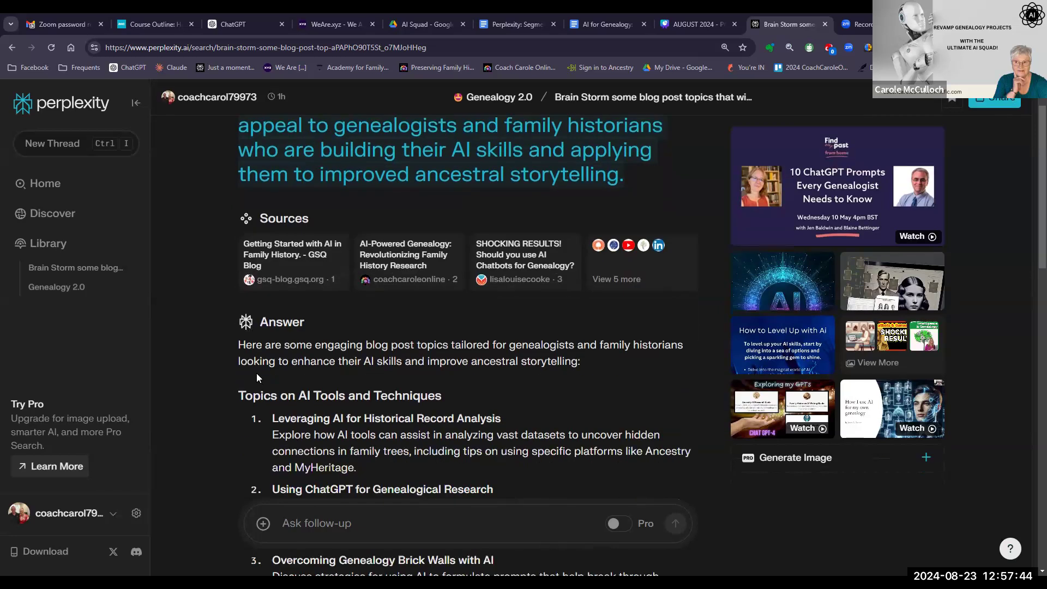
pyautogui.moveTo(235, 343); pyautogui.dragTo(515, 354)
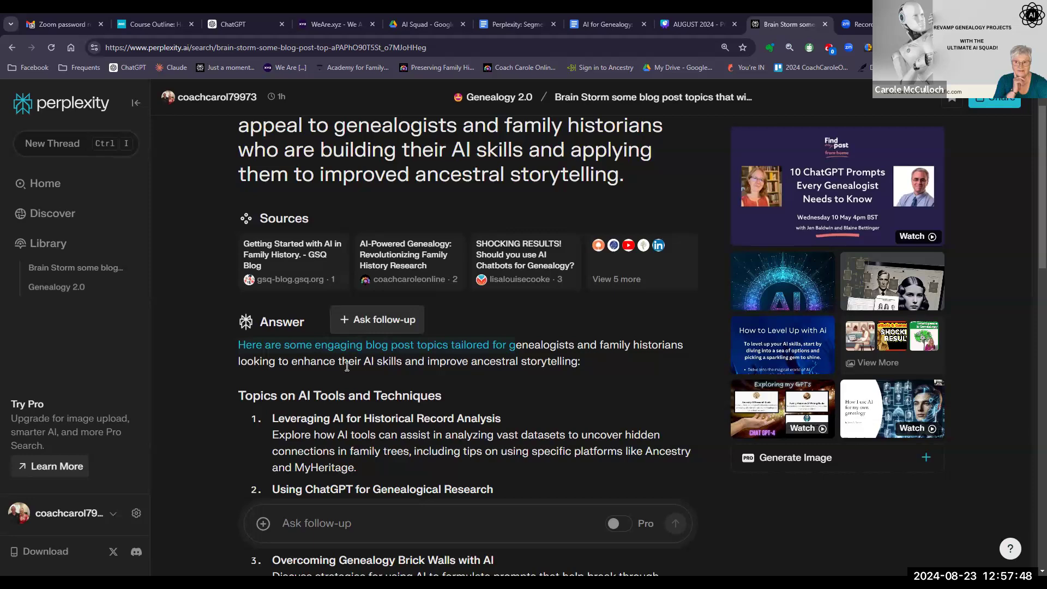
pyautogui.moveTo(239, 396); pyautogui.dragTo(439, 395)
pyautogui.scroll(-1, 355, 333)
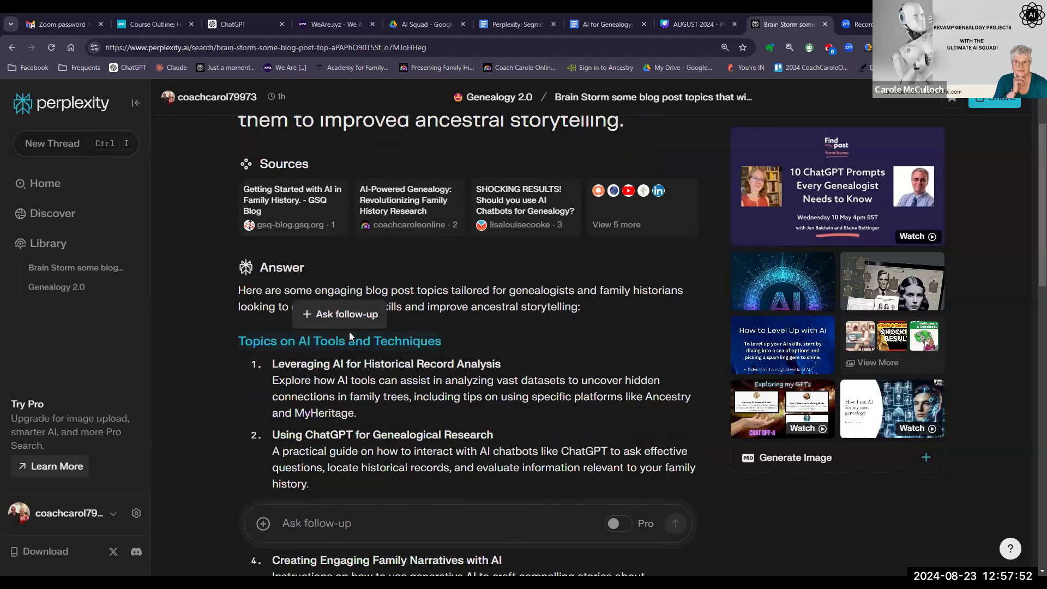
pyautogui.scroll(-1, 346, 359)
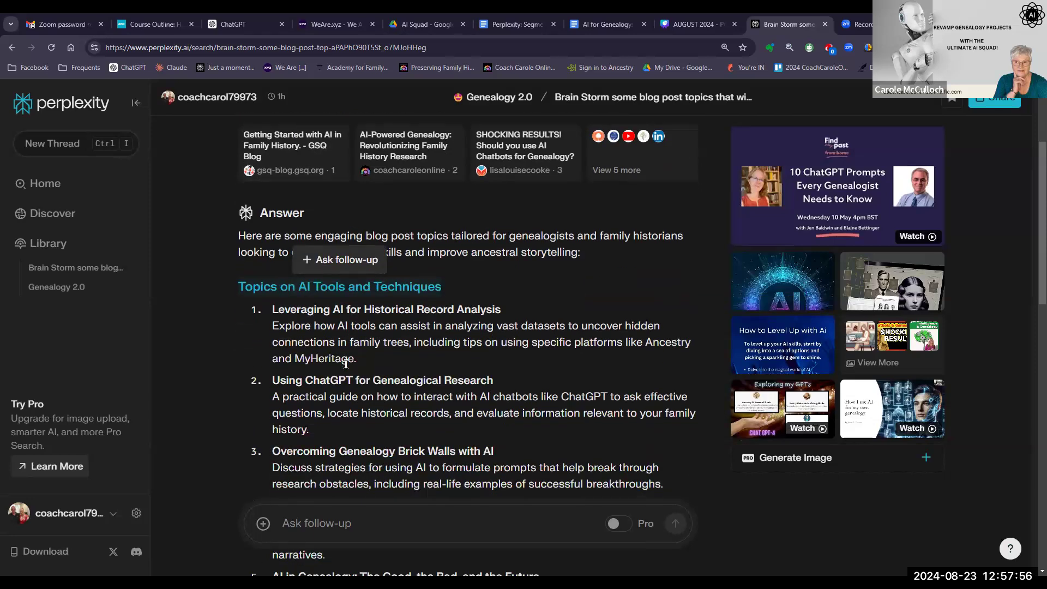
pyautogui.scroll(-1, 345, 364)
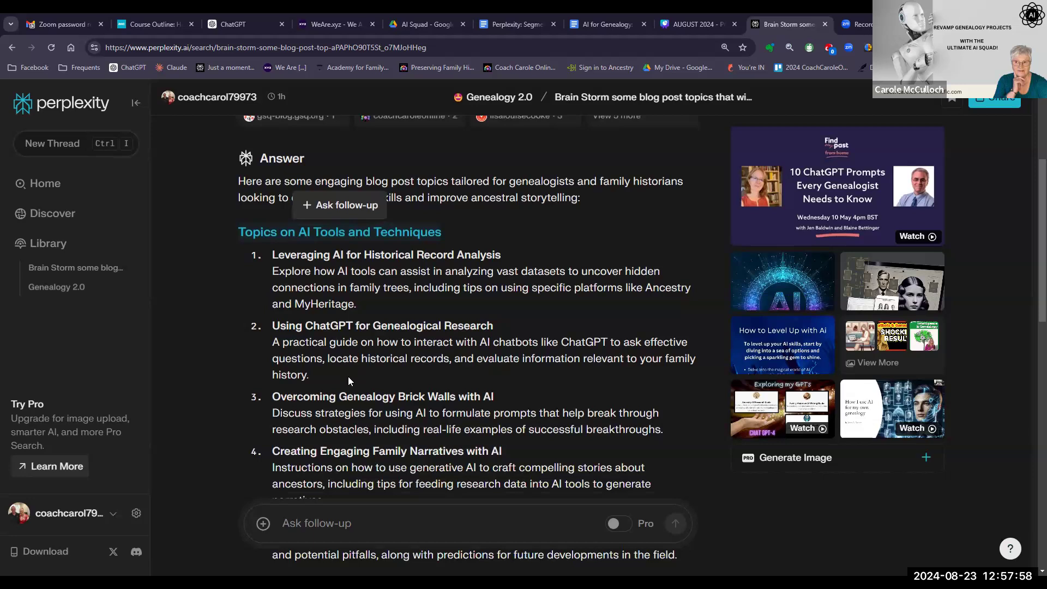
pyautogui.click(271, 396)
pyautogui.moveTo(270, 396); pyautogui.dragTo(497, 397)
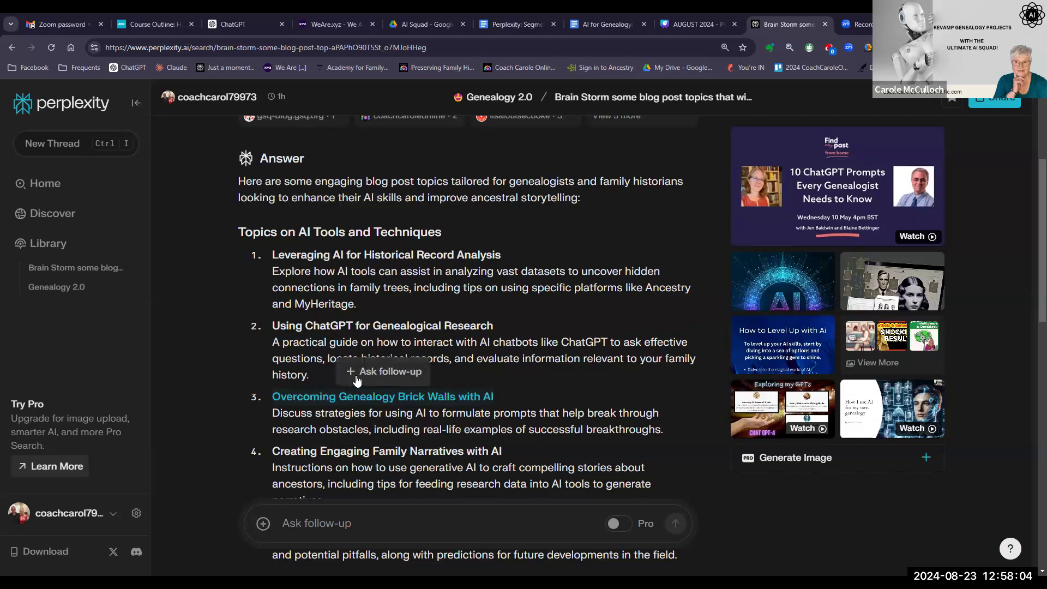
pyautogui.scroll(-2, 357, 380)
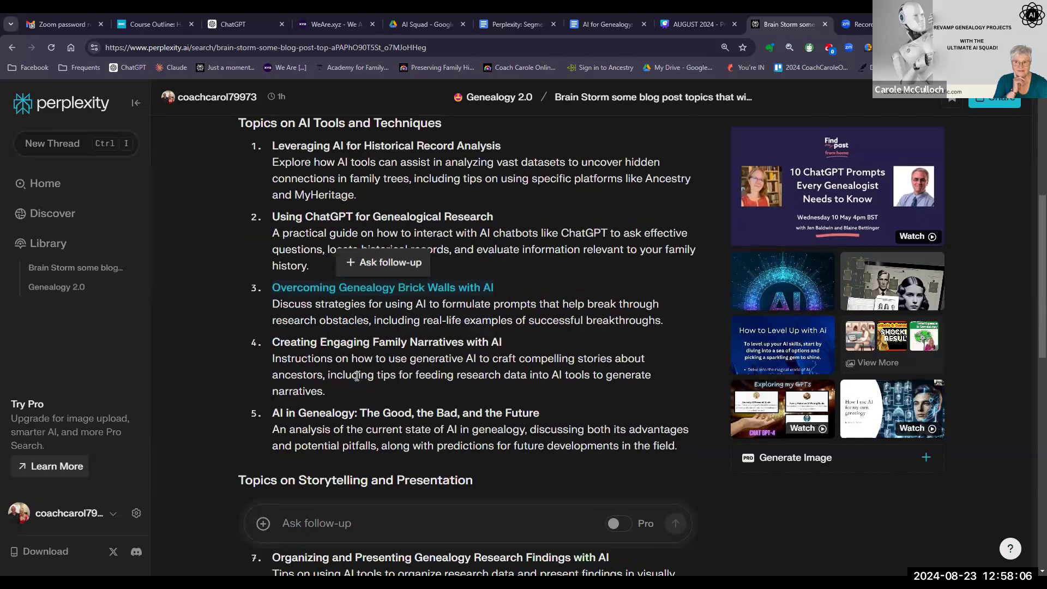
pyautogui.scroll(-1, 357, 376)
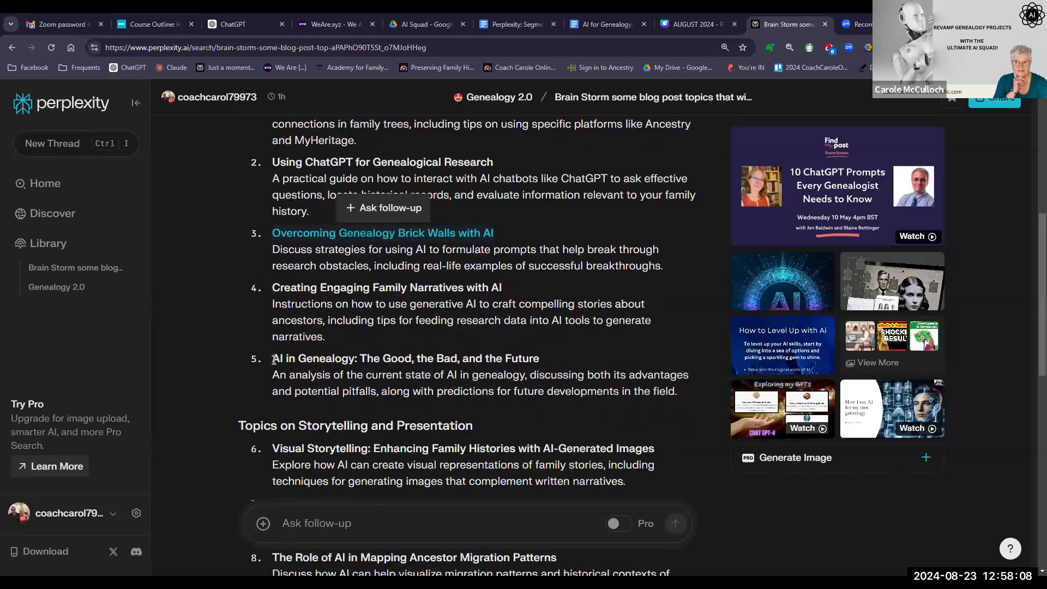
pyautogui.moveTo(274, 357); pyautogui.dragTo(539, 360)
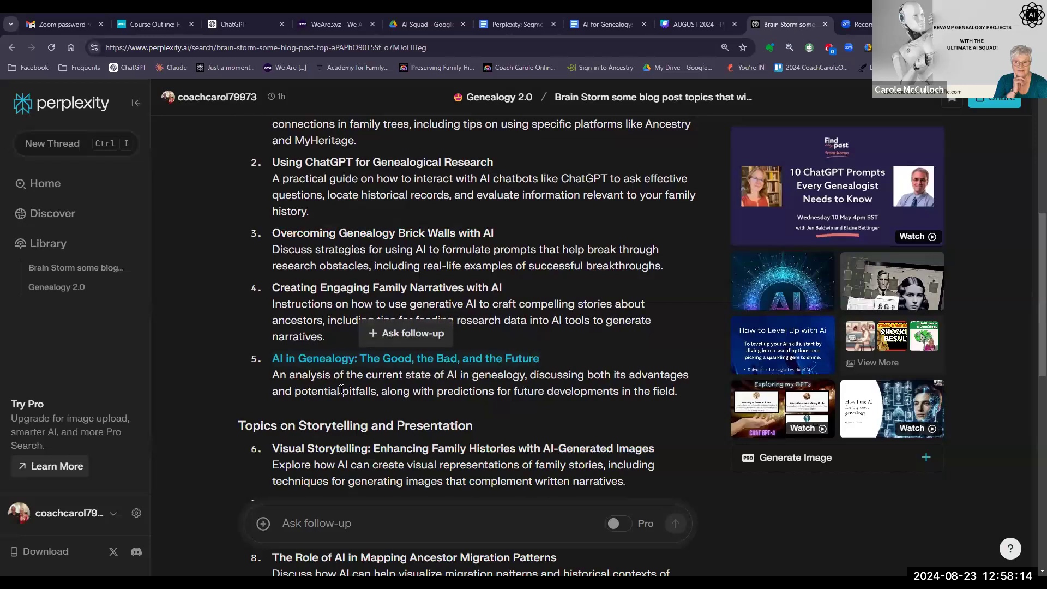
# Read the "Topics on Storytelling and Presentation" section, highlighting its heading and key words in the titles of topics 6 to 8
pyautogui.scroll(-1, 341, 389)
pyautogui.scroll(-1, 341, 389)
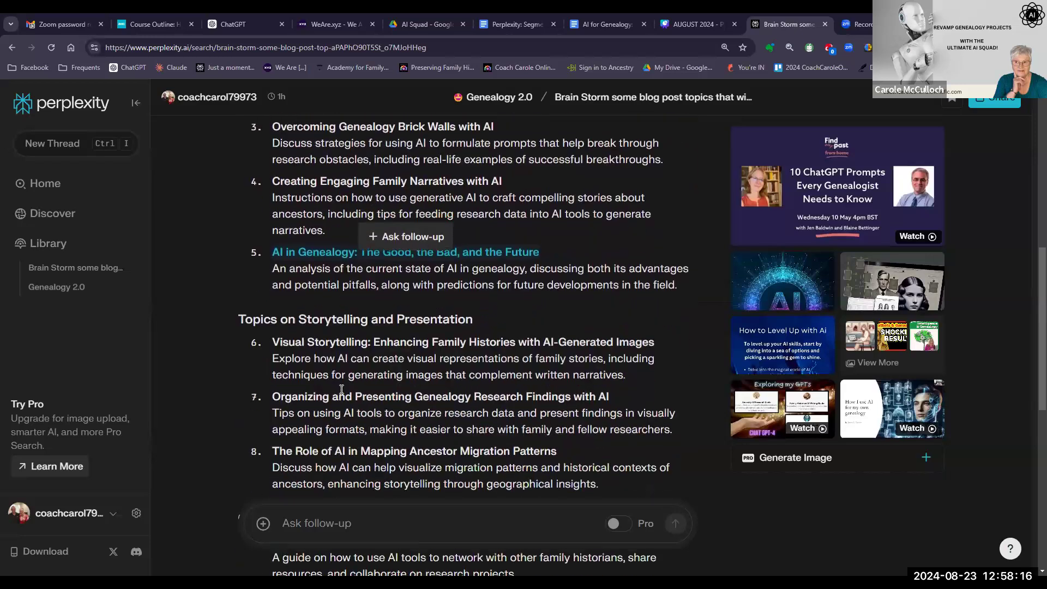
pyautogui.moveTo(244, 317); pyautogui.dragTo(494, 315)
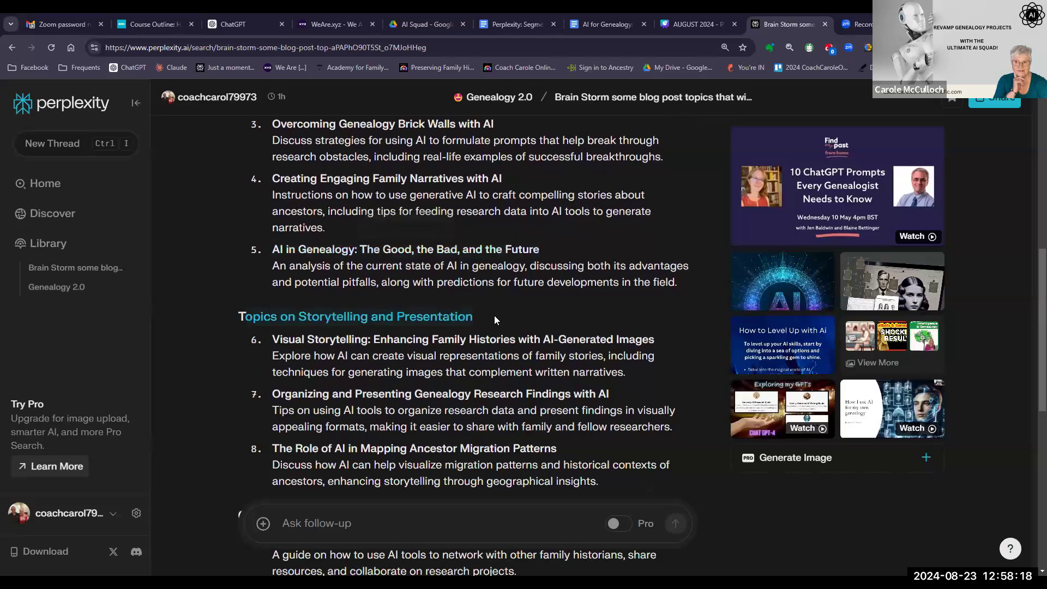
pyautogui.moveTo(272, 340); pyautogui.dragTo(304, 339)
pyautogui.doubleClick(312, 395)
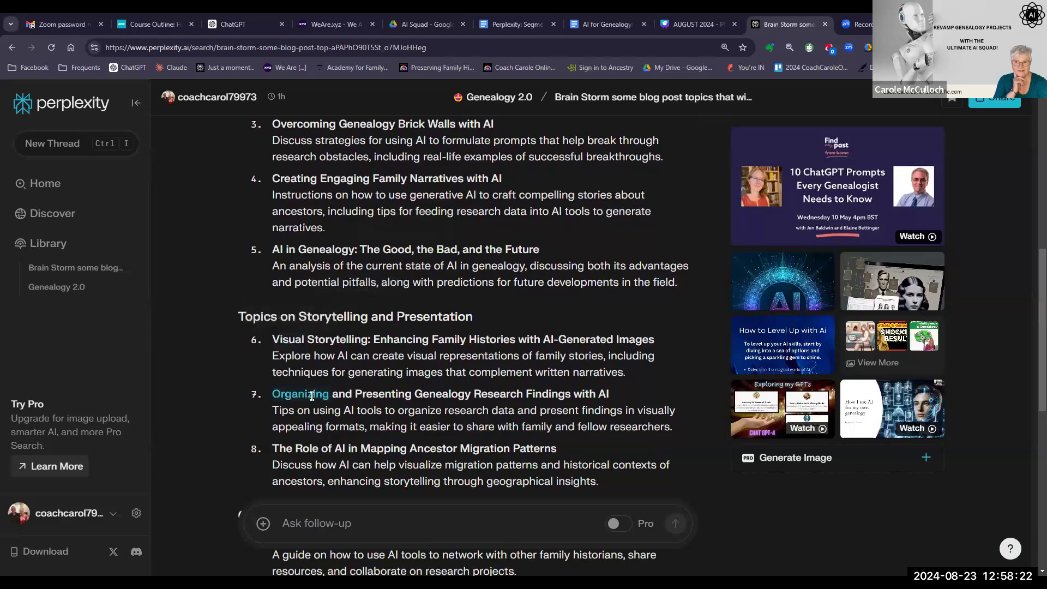
pyautogui.doubleClick(376, 448)
# Read the "Community and Collaboration" section and the closing paragraph, highlighting the section heading, words in topics 9 and 10, and the whole paragraph
pyautogui.scroll(-1, 344, 381)
pyautogui.scroll(-2, 339, 379)
pyautogui.moveTo(240, 350); pyautogui.dragTo(421, 348)
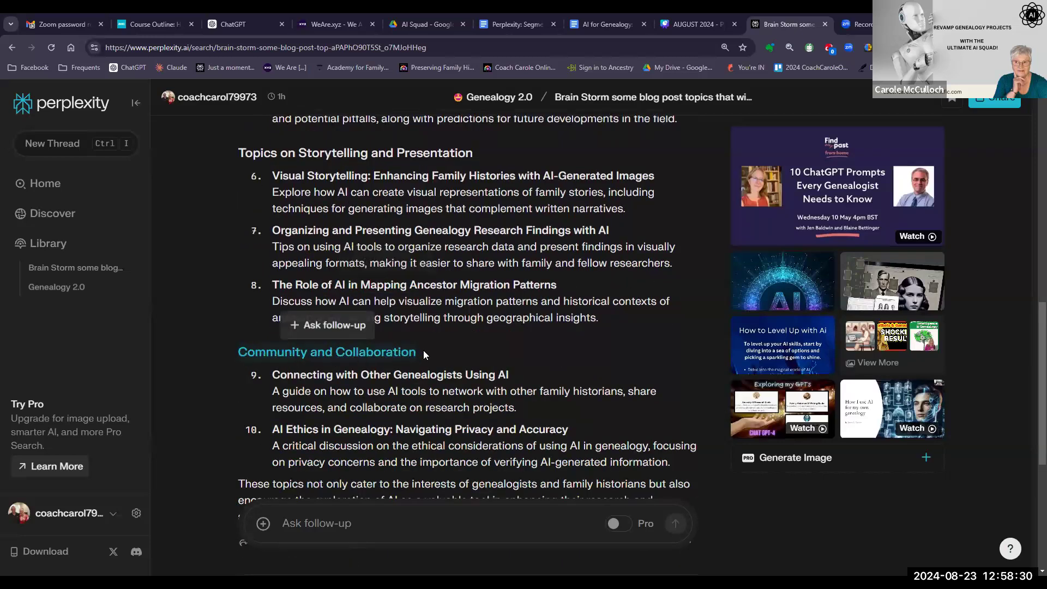
pyautogui.doubleClick(315, 374)
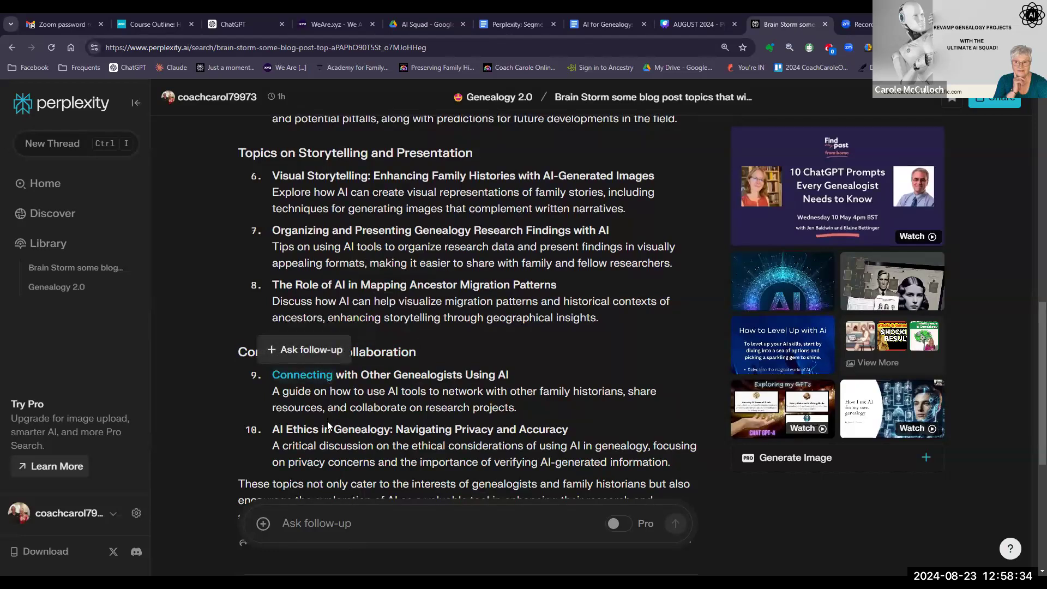
pyautogui.moveTo(274, 428); pyautogui.dragTo(393, 429)
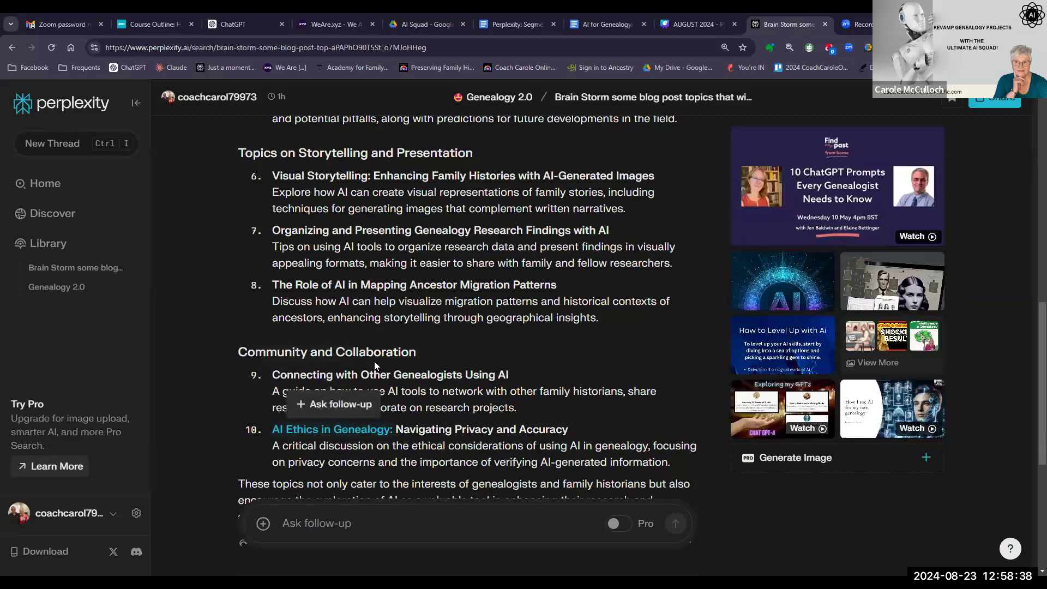
pyautogui.scroll(-2, 374, 361)
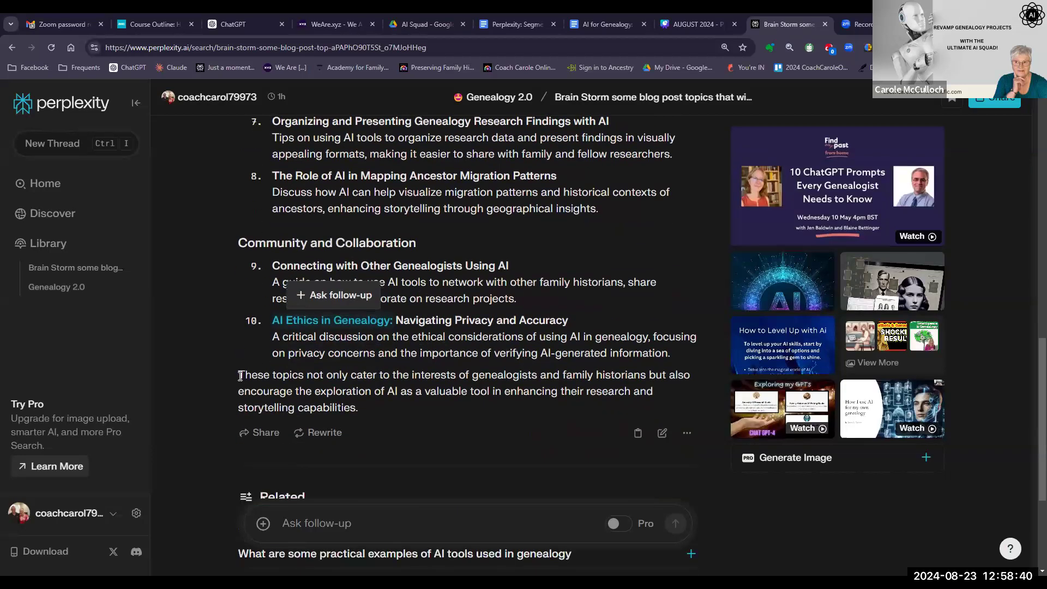
pyautogui.moveTo(239, 377); pyautogui.dragTo(361, 409)
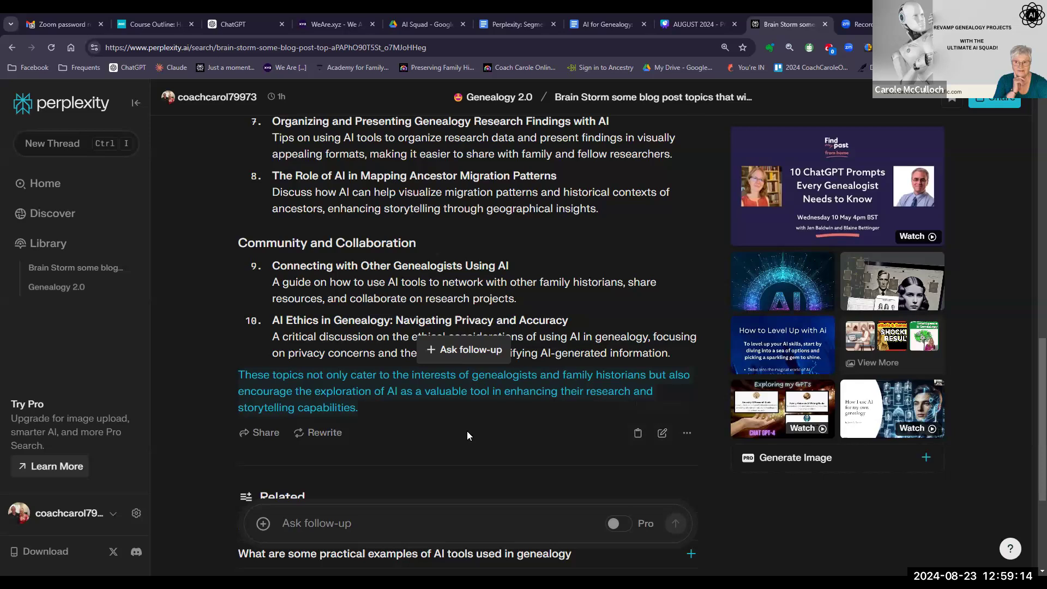
# Ask the related question "How can generative AI enhance the storytelling of ancestors" as a follow-up in the thread
pyautogui.scroll(-1, 224, 360)
pyautogui.scroll(-3, 224, 357)
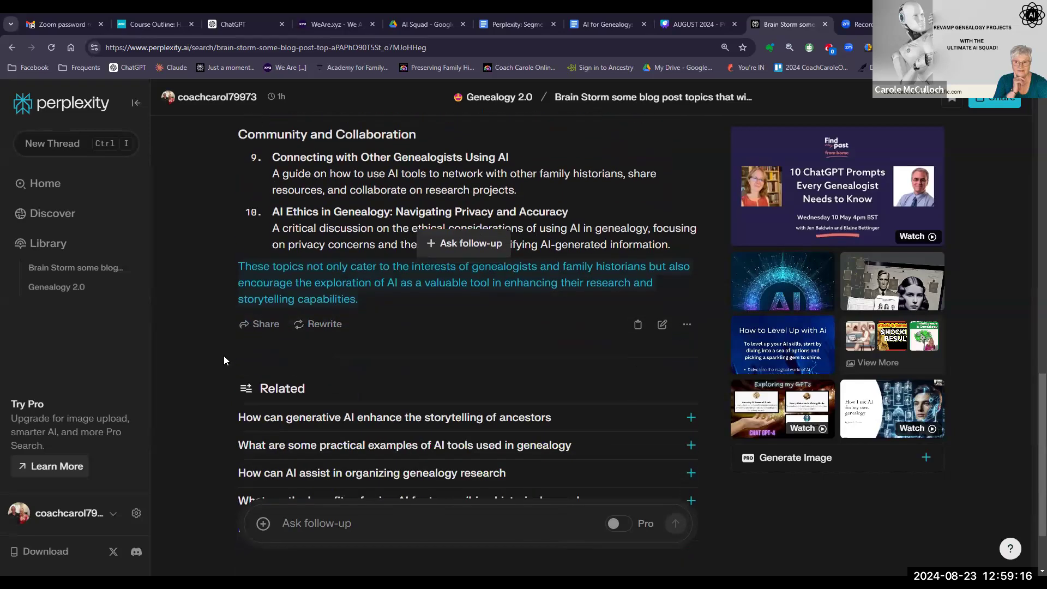
pyautogui.scroll(-1, 224, 360)
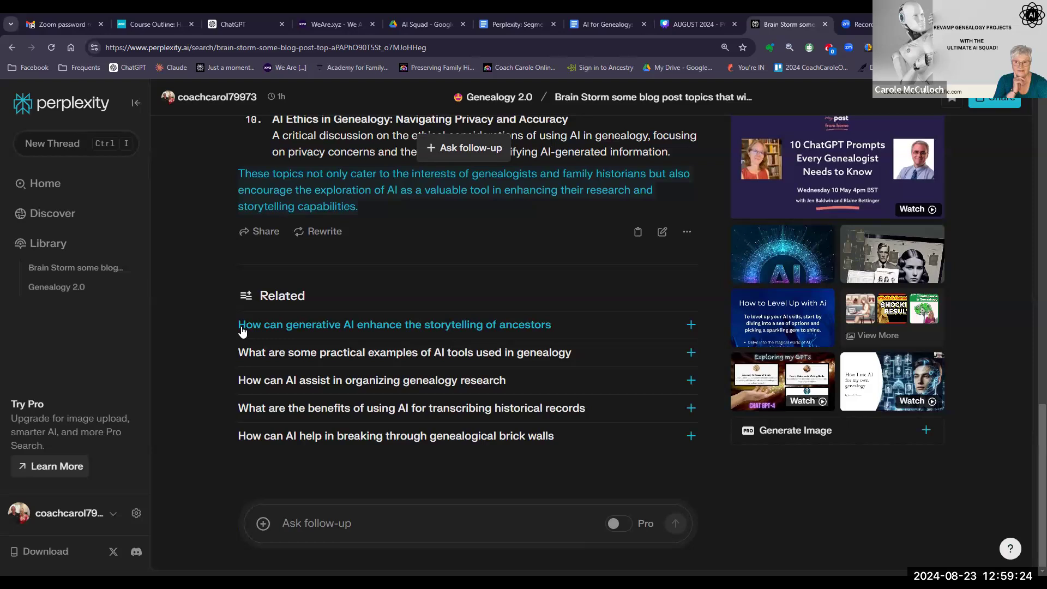
pyautogui.click(691, 325)
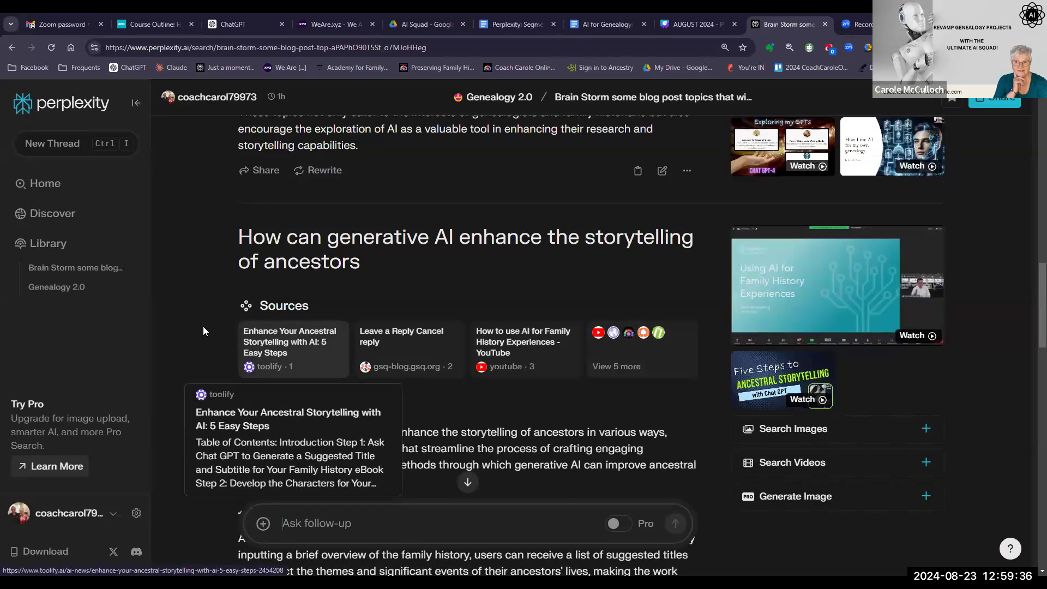
# Review the follow-up's sources and its answer through the title generation and character development sections, and return to the home page
pyautogui.moveTo(262, 349)
pyautogui.moveTo(501, 355)
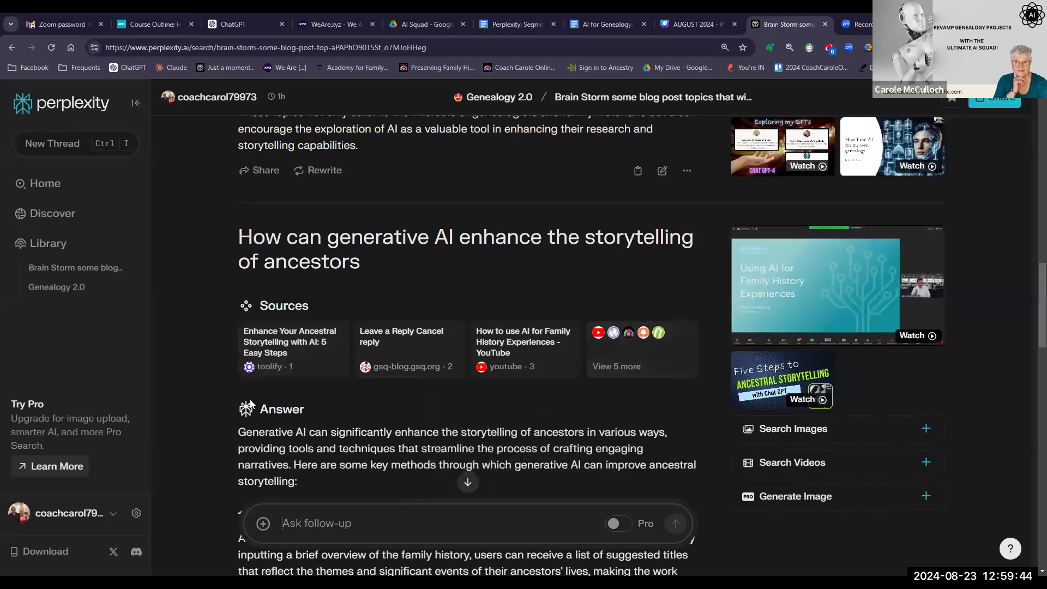
pyautogui.scroll(-1, 209, 376)
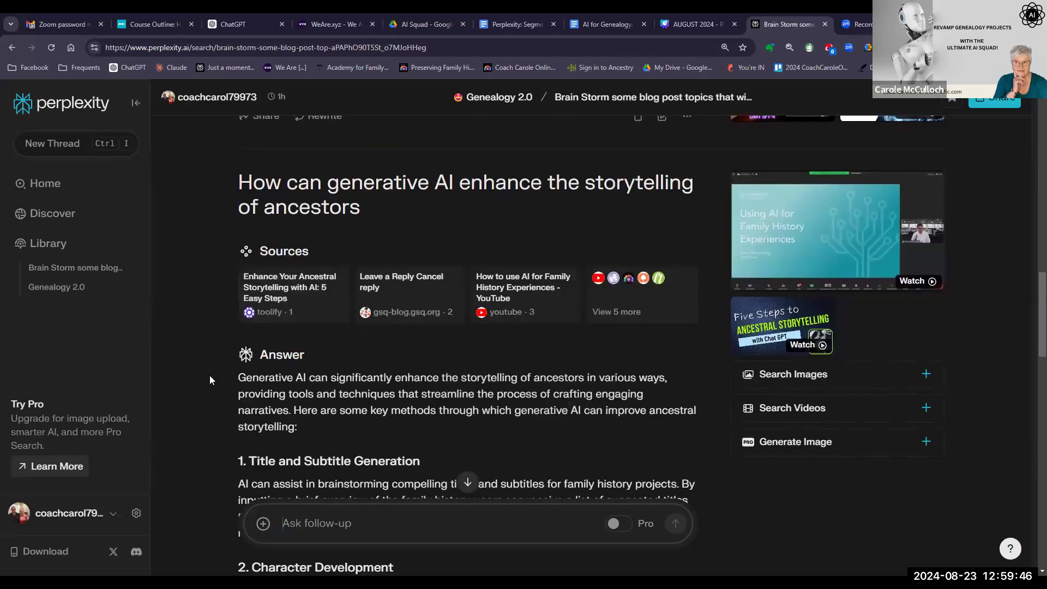
pyautogui.scroll(-2, 210, 375)
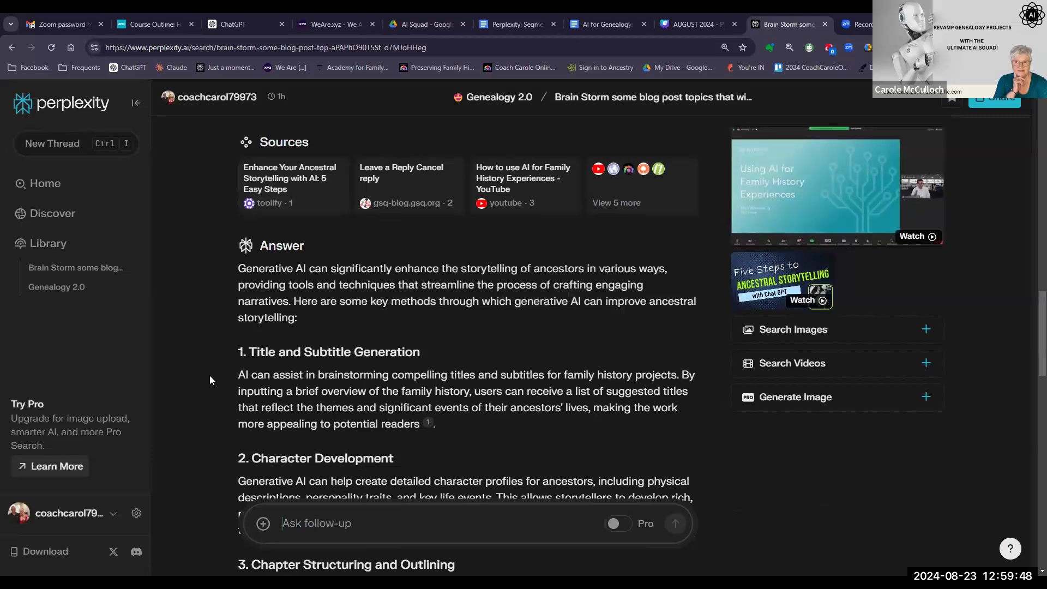
pyautogui.scroll(-1, 210, 377)
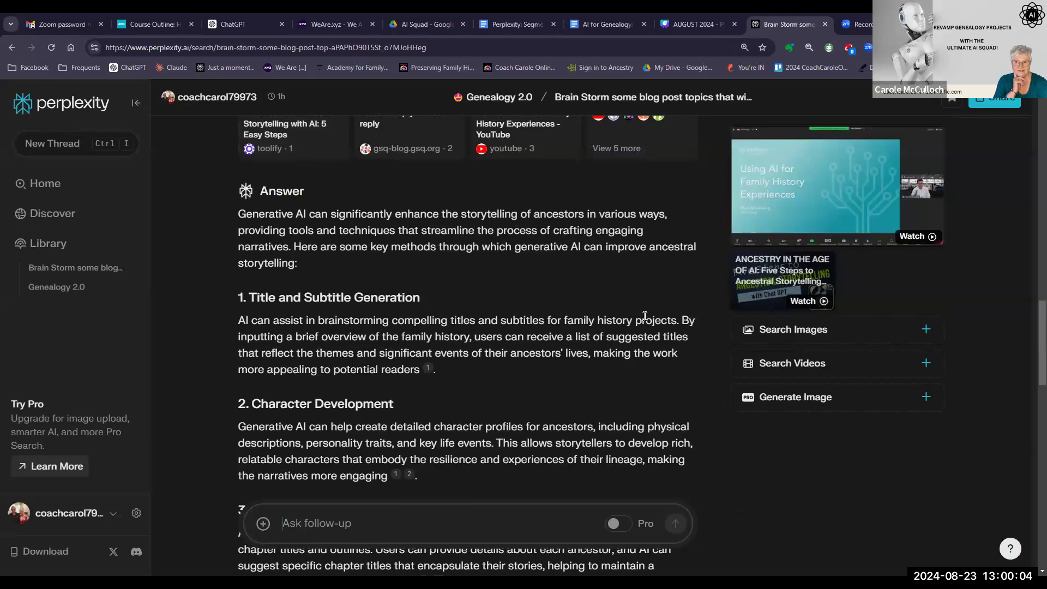
pyautogui.click(51, 190)
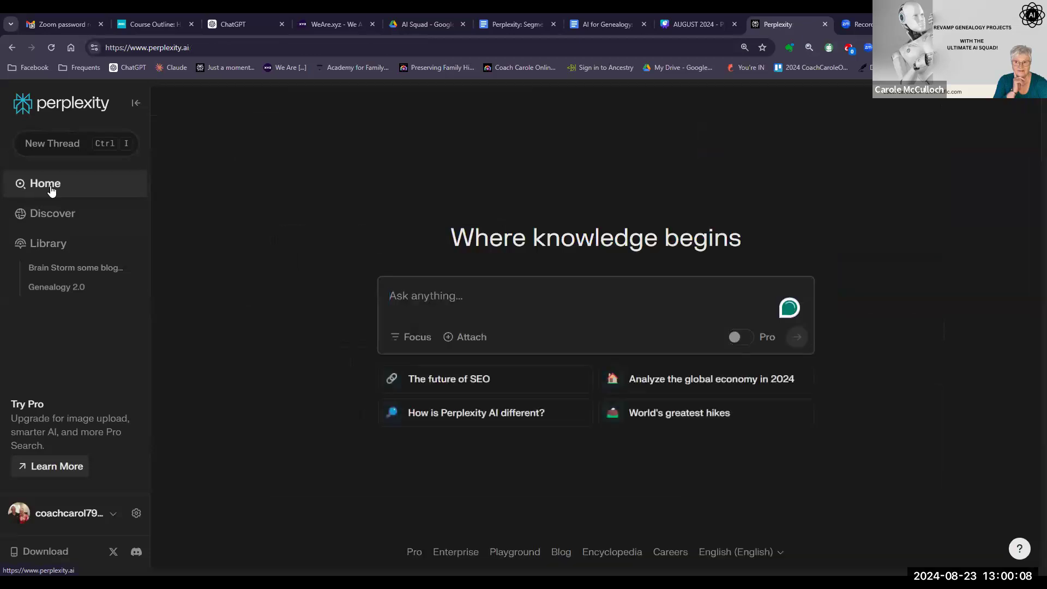